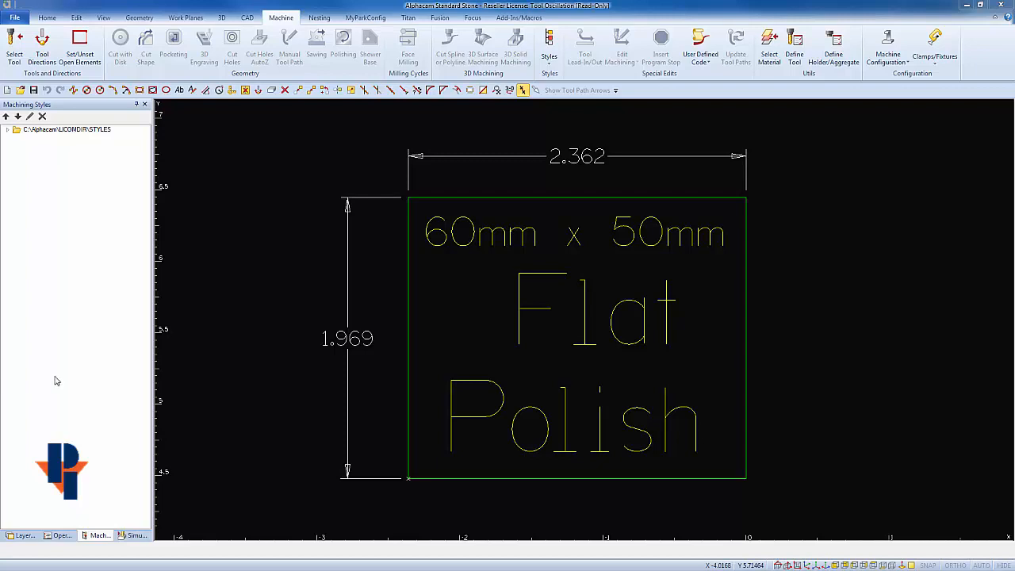
Step: Preview the Flat Polish 60x50 tool in the tool library
left_click(13, 47)
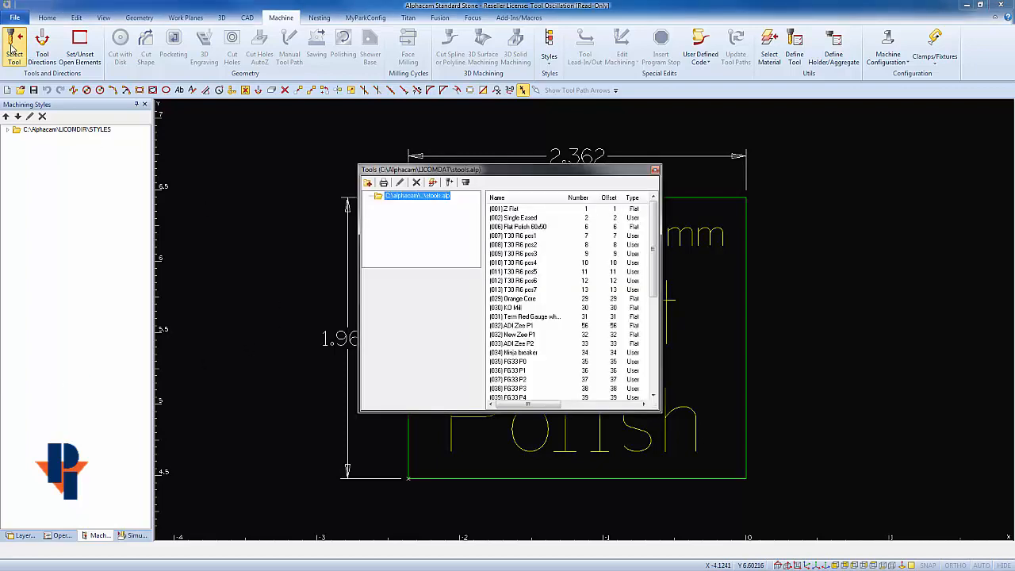
left_click(514, 228)
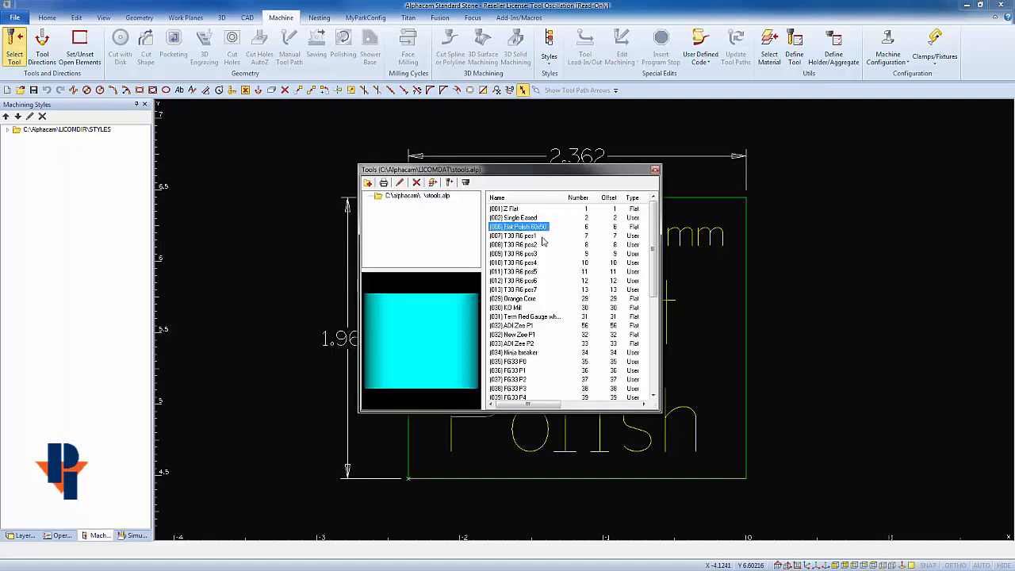
left_click_drag(660, 296, 934, 279)
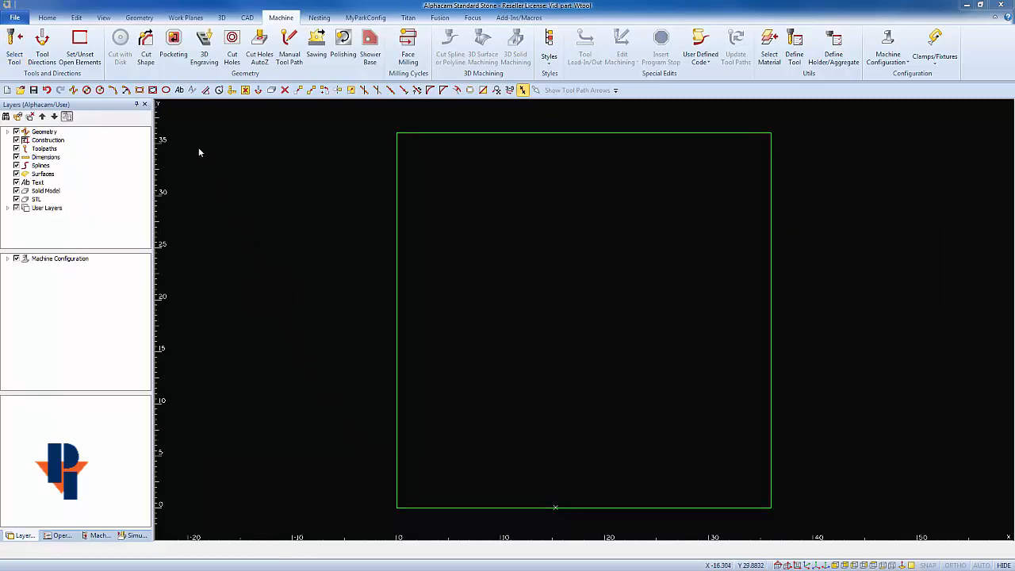
Step: Machine the square outline with a vertical-sided Rough/Finish cut using the Flat Polish 60x50 tool and flood coolant
left_click(14, 49)
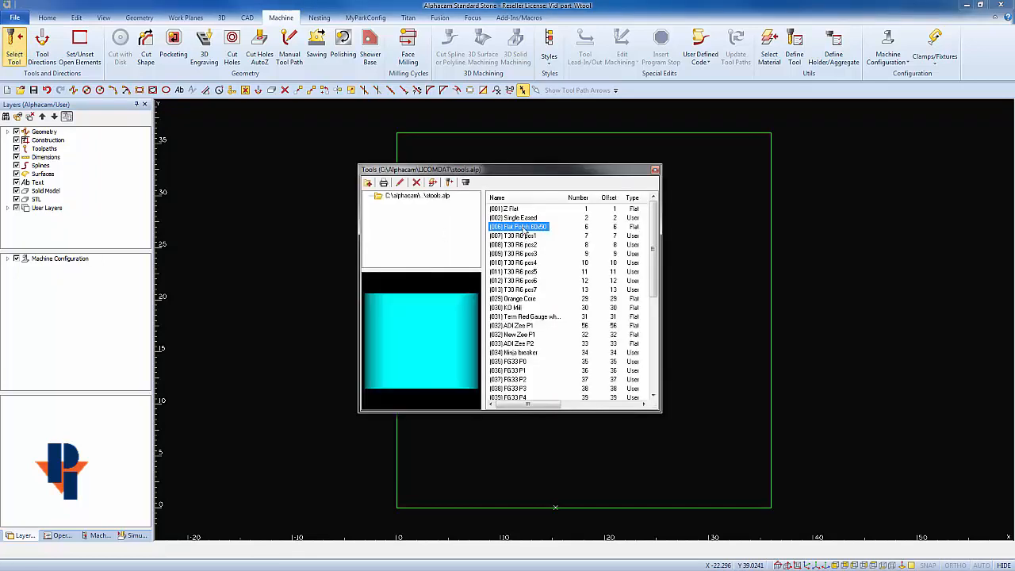
double_click(523, 230)
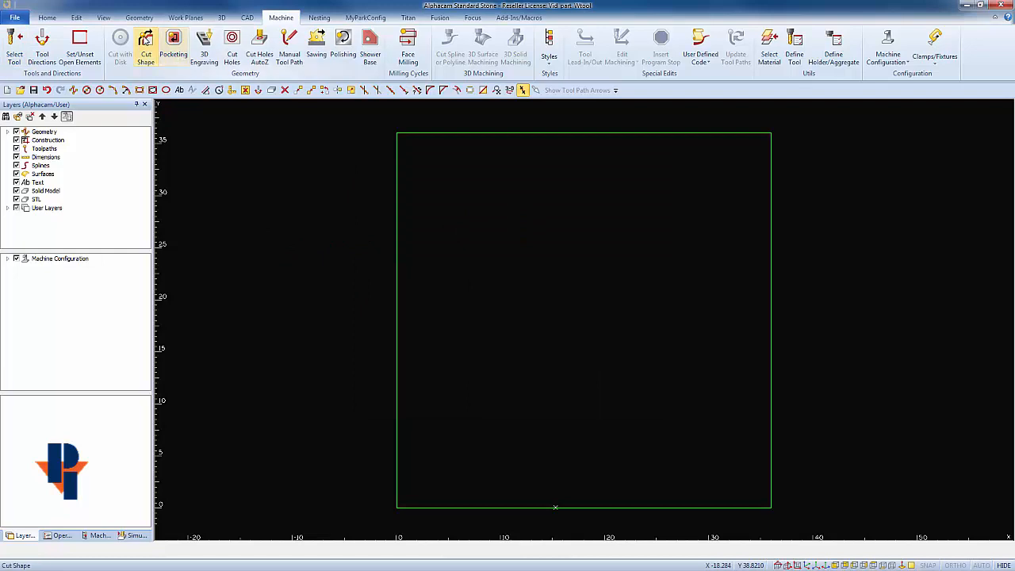
left_click(145, 42)
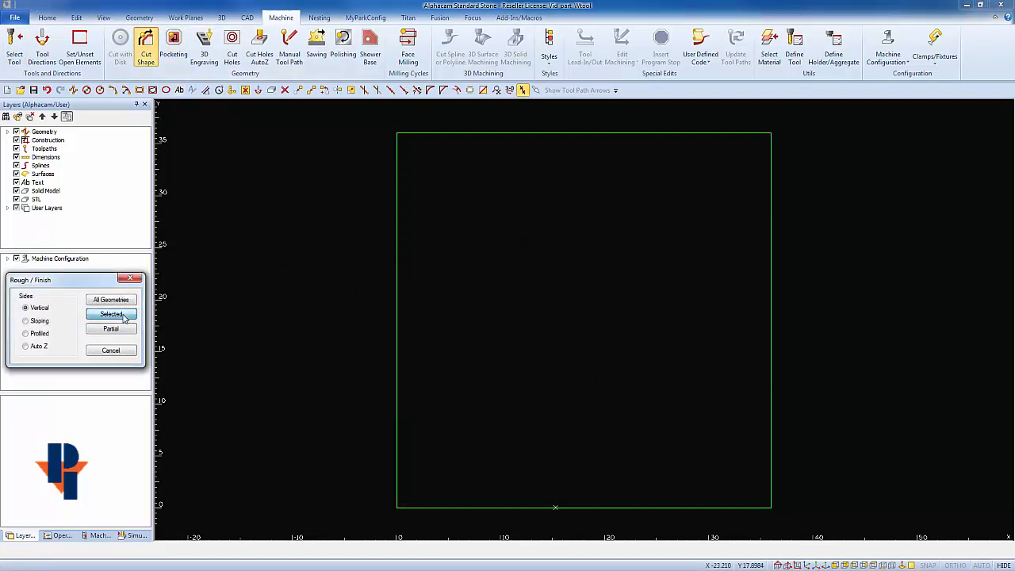
left_click(125, 315)
left_click(88, 398)
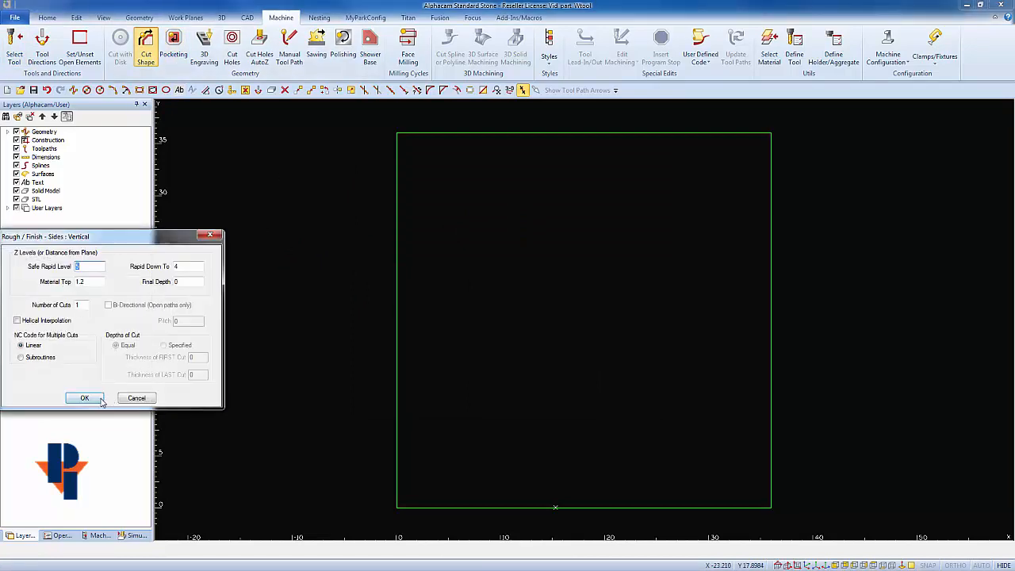
left_click(84, 400)
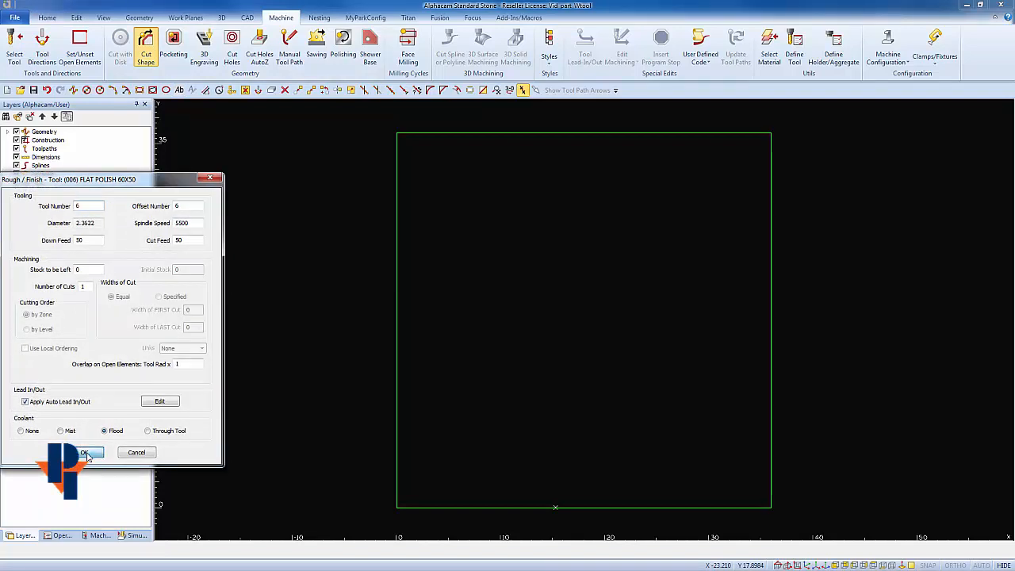
left_click(88, 454)
left_click(396, 358)
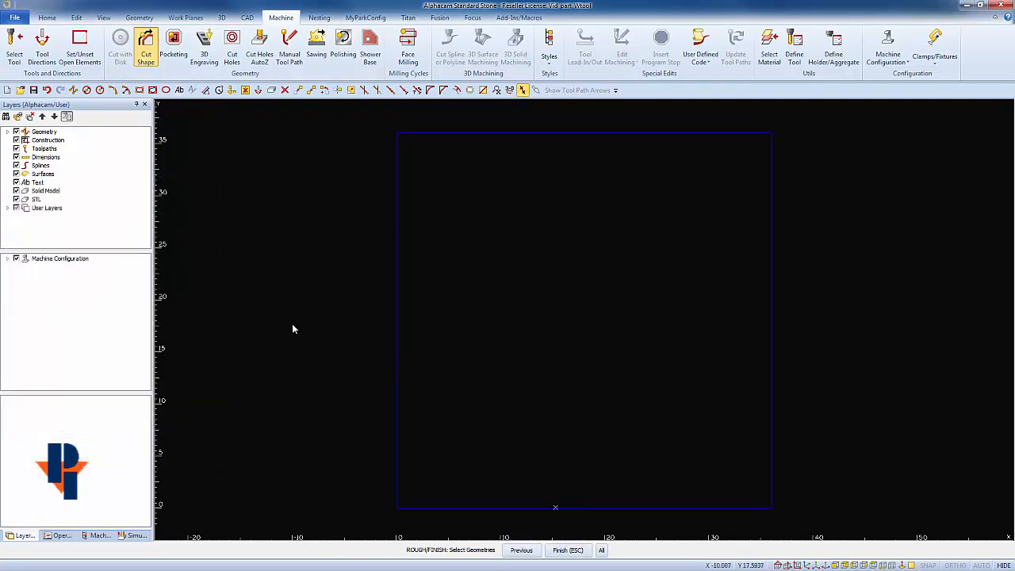
key("Escape")
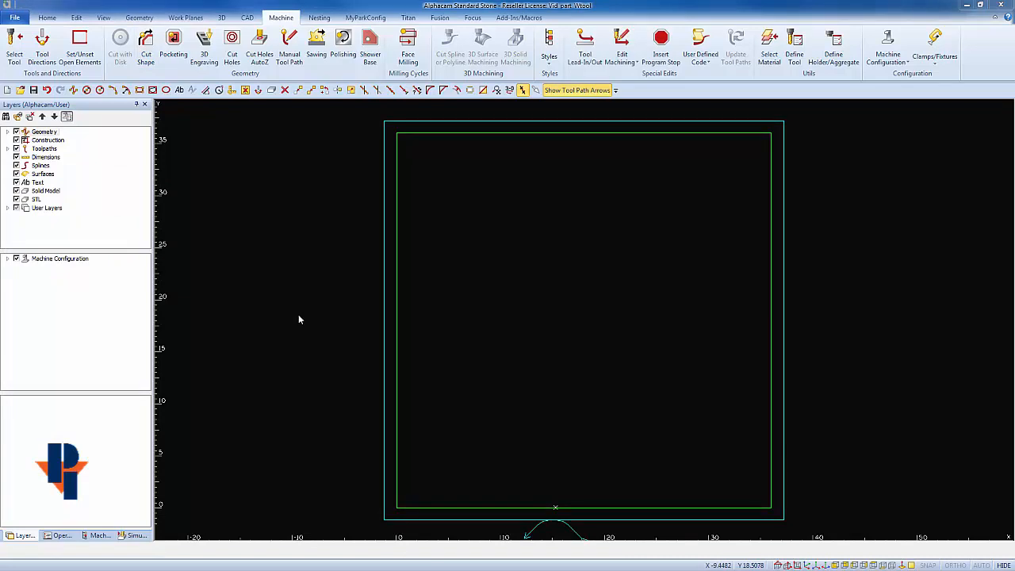
Step: Enable oscillation for the Flat Polish finish pass operation
left_click(61, 535)
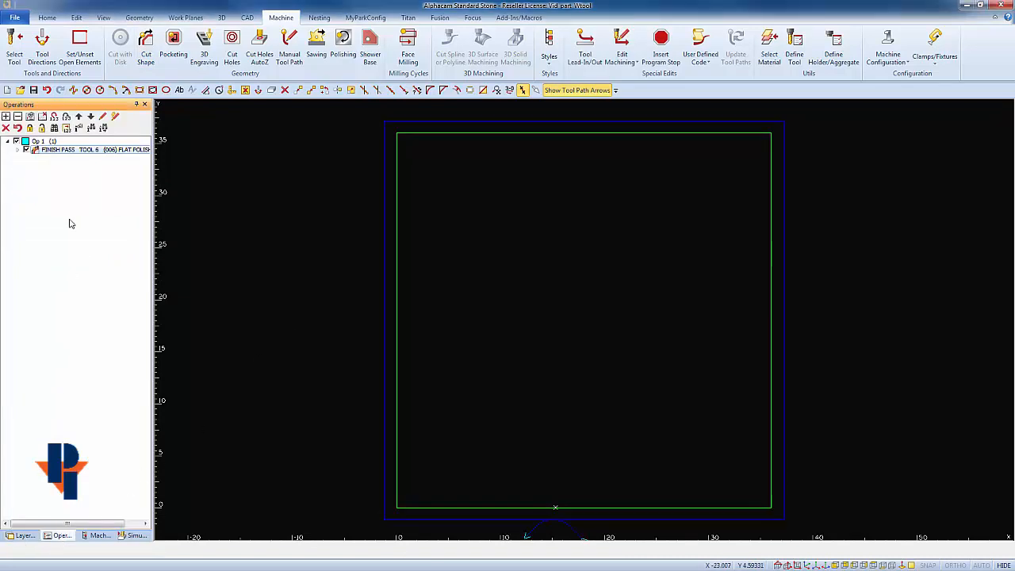
right_click(82, 150)
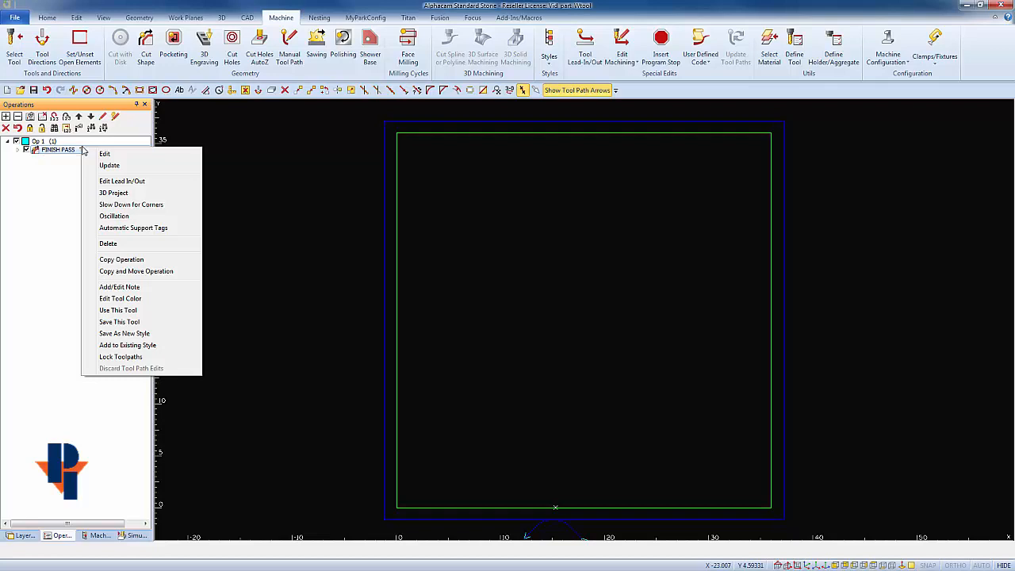
left_click(118, 217)
left_click_drag(111, 111, 252, 164)
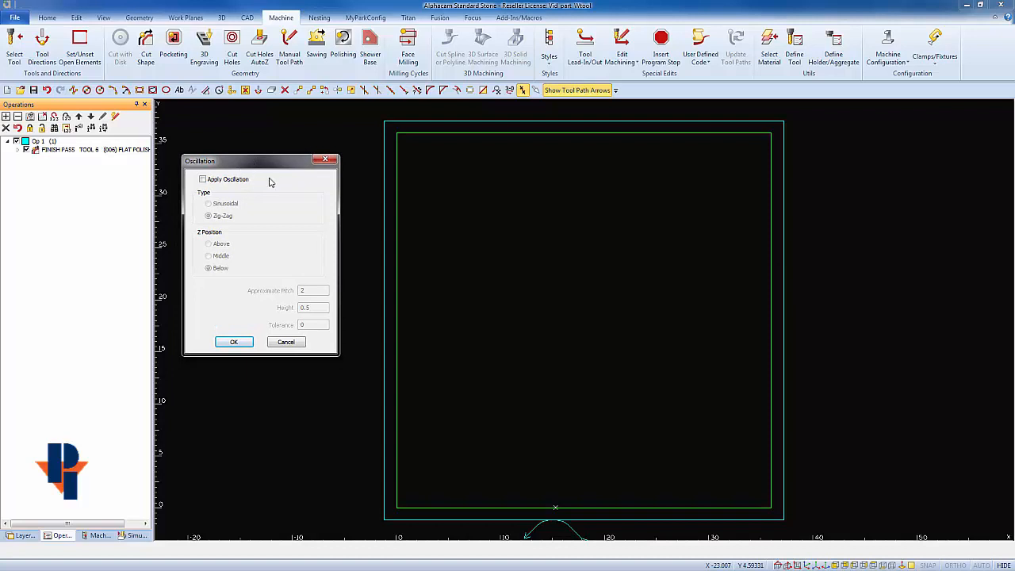
left_click(203, 180)
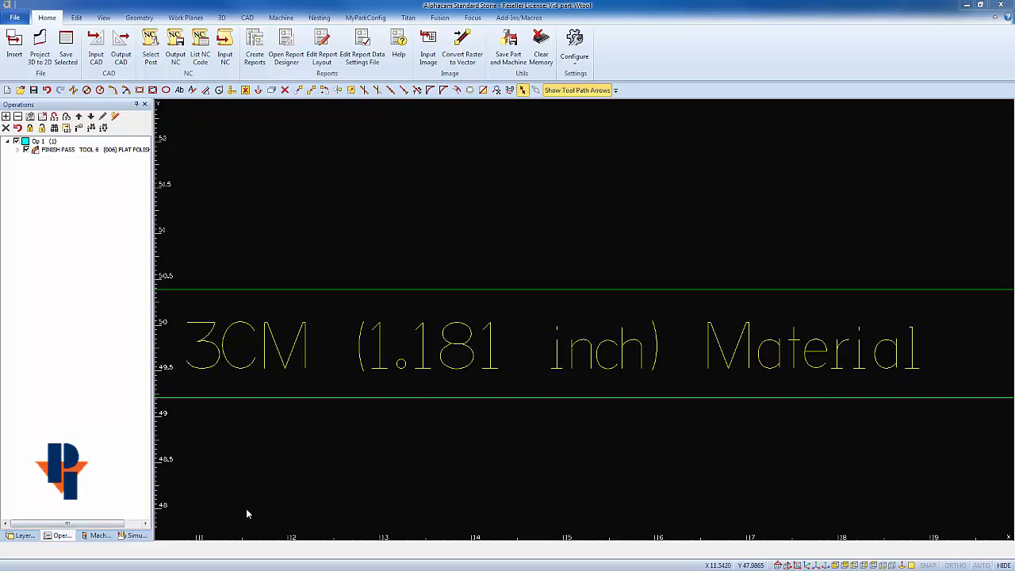
Step: Apply zig-zag oscillation to the finish pass with Z position Below, approximate pitch 2 and height 0.588
mouse_move(267, 370)
middle_mouse_down()
mouse_move(570, 373)
mouse_move(713, 350)
middle_mouse_up()
scroll(440, 277, "up", 2)
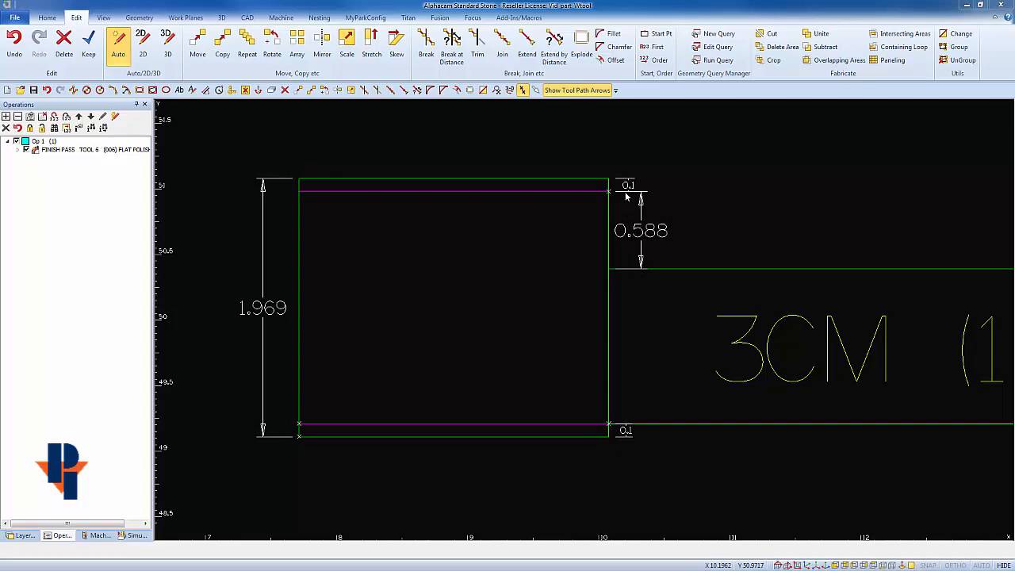
right_click(87, 149)
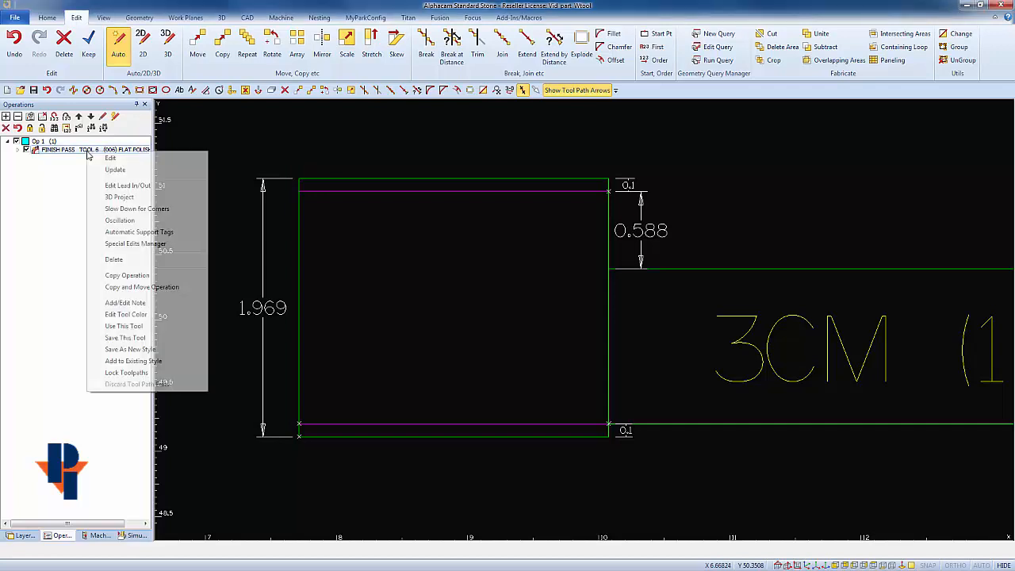
left_click(120, 221)
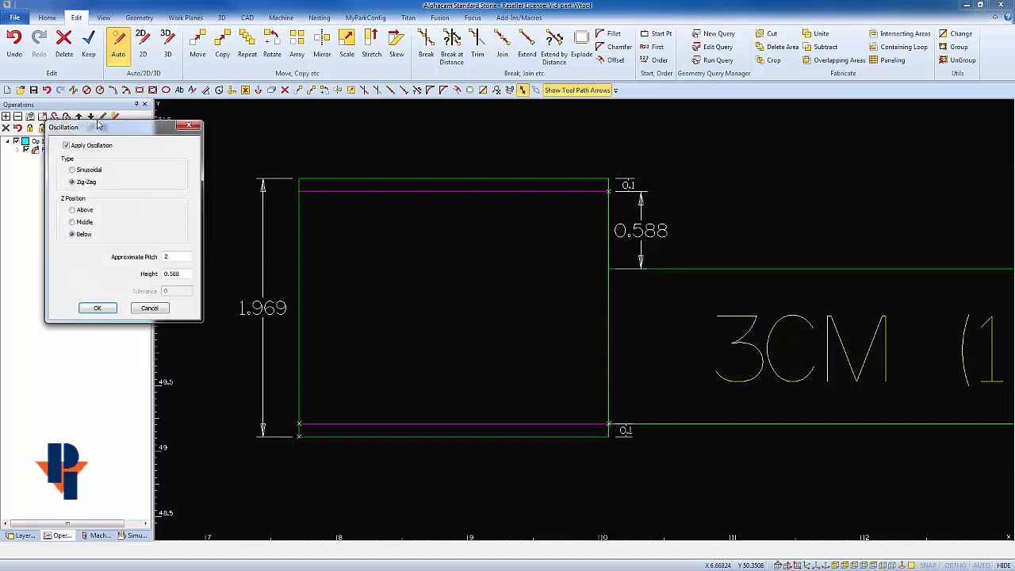
left_click_drag(97, 129, 234, 162)
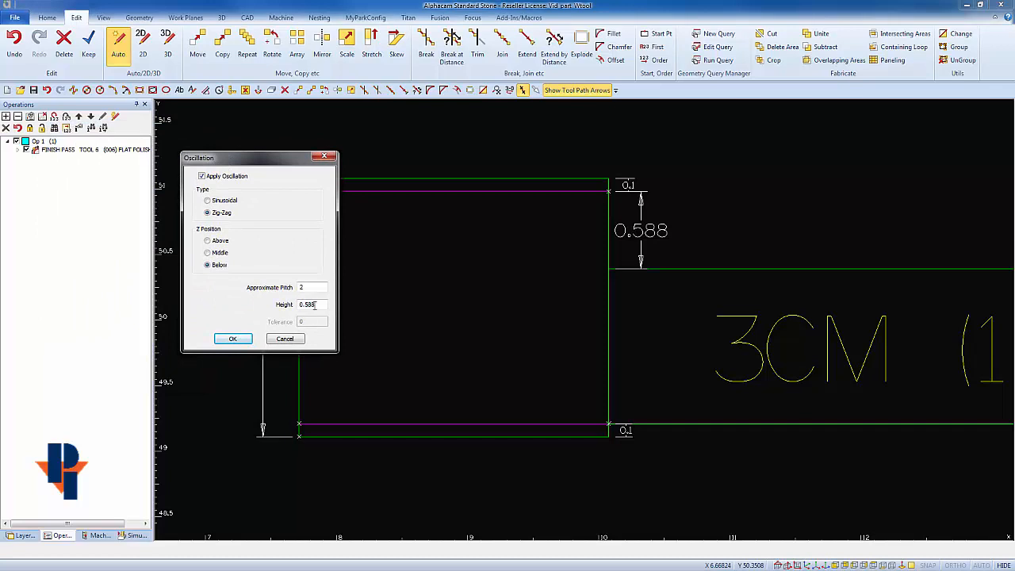
left_click_drag(321, 304, 269, 301)
left_click_drag(275, 162, 164, 188)
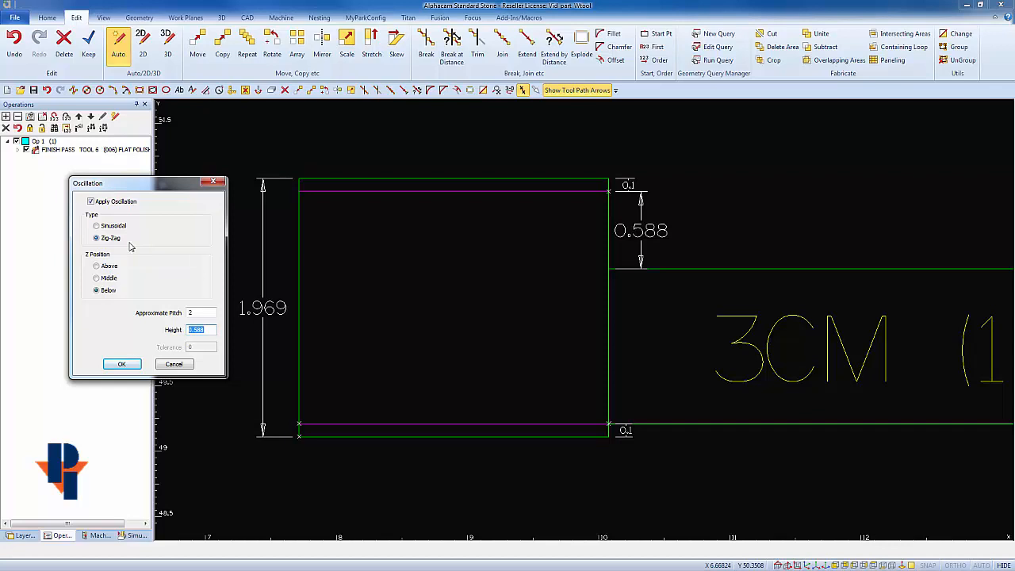
double_click(201, 313)
left_click(123, 364)
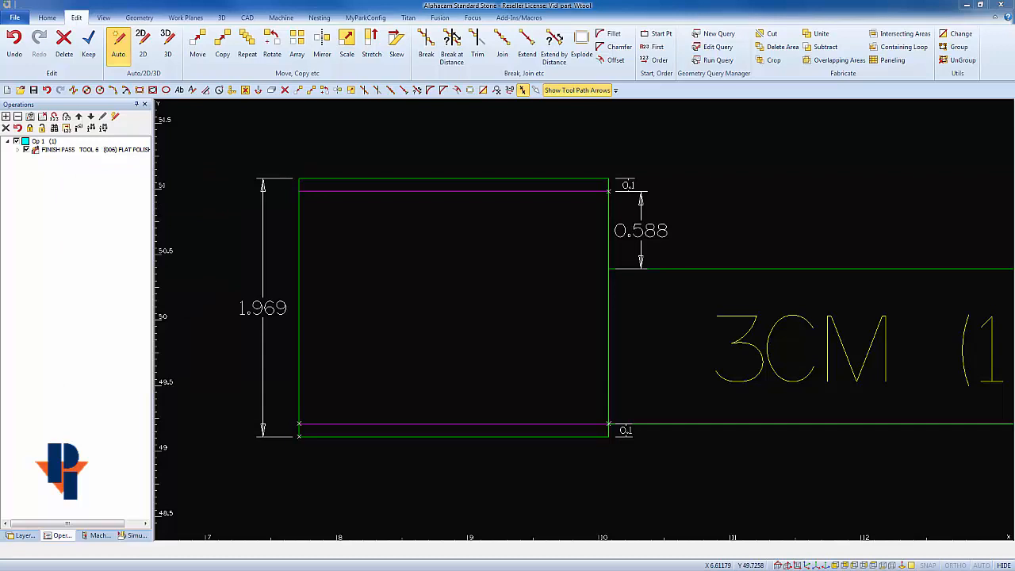
Step: Measure the distance between two neighbouring peaks of the zig-zag toolpath in a 3D view
left_click(179, 522)
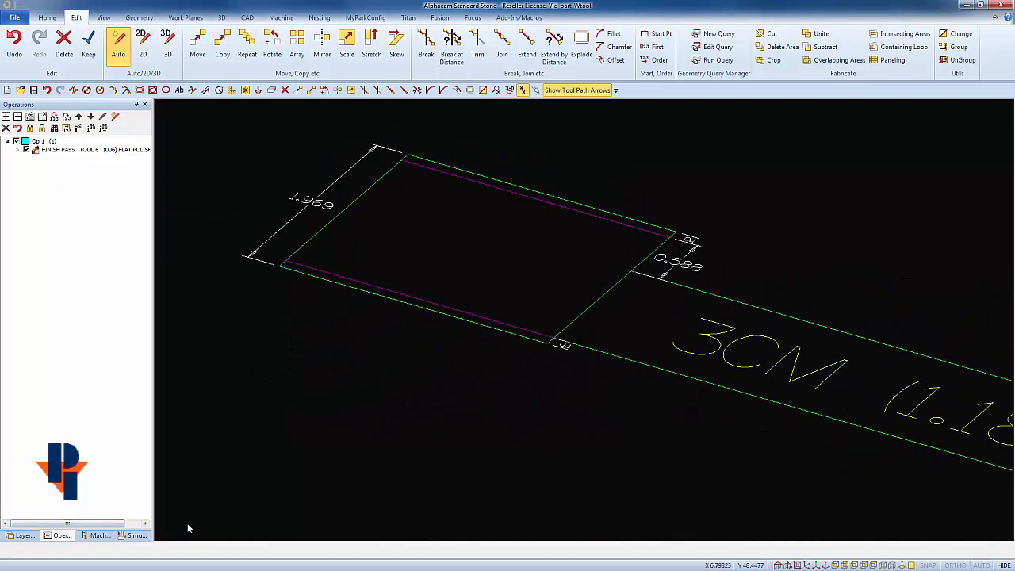
scroll(472, 467, "up", 5)
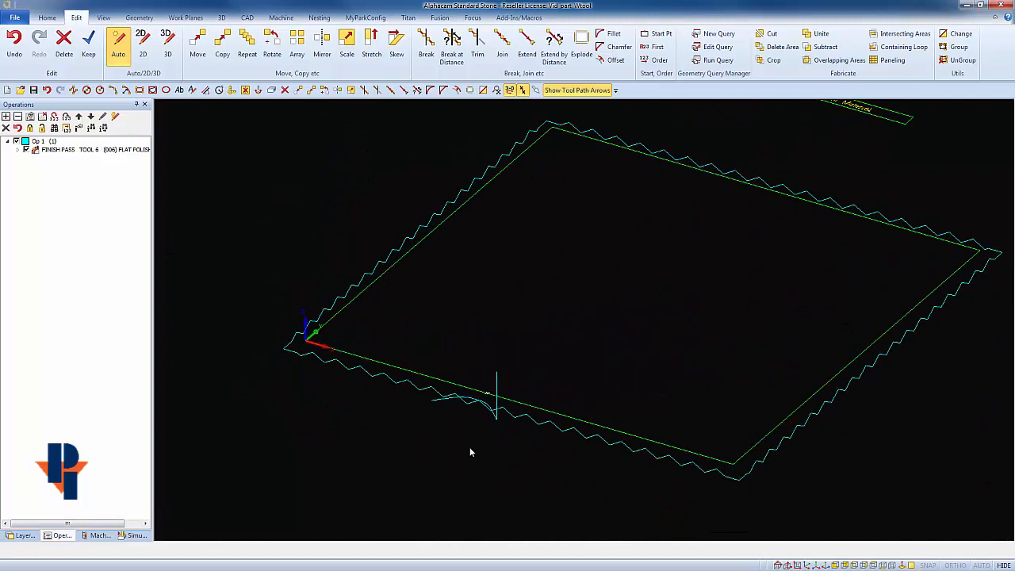
middle_click_drag(283, 383, 436, 410)
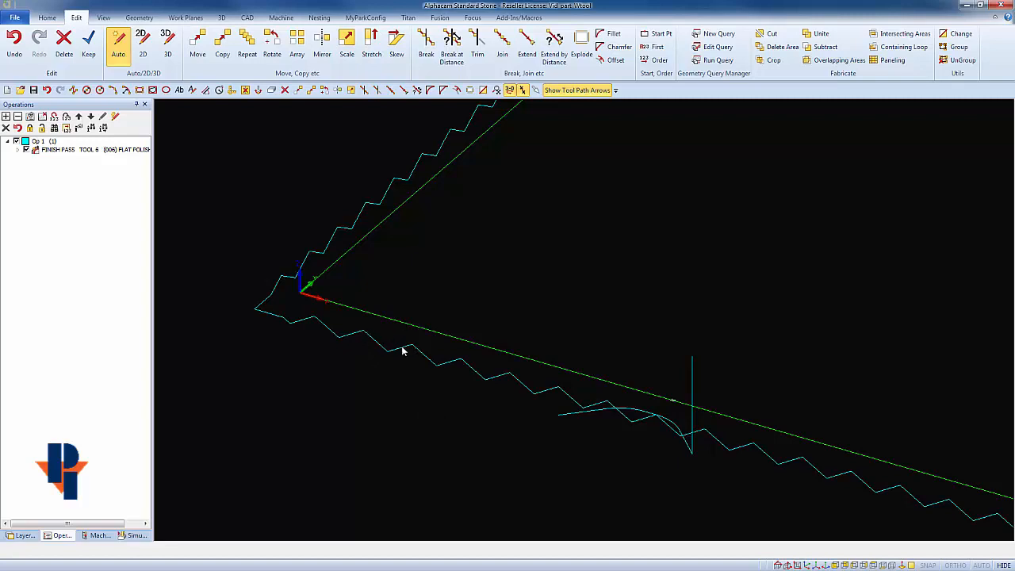
left_click(248, 19)
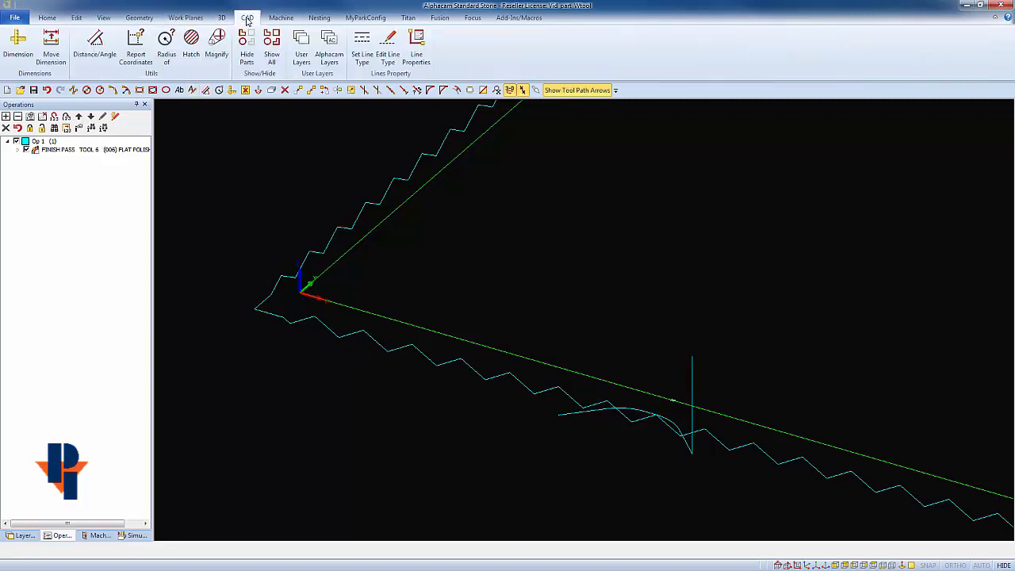
left_click(95, 47)
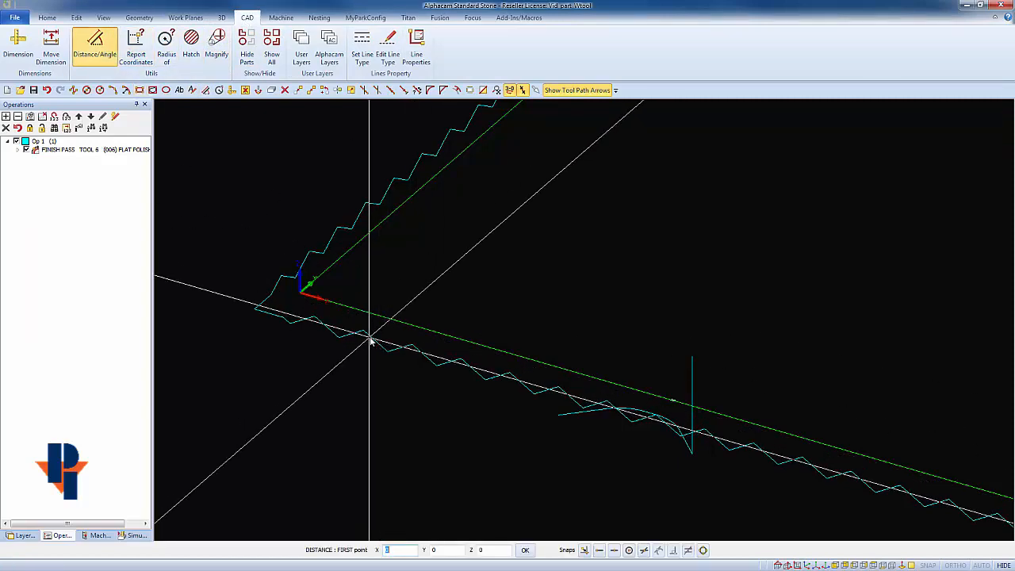
left_click(368, 336)
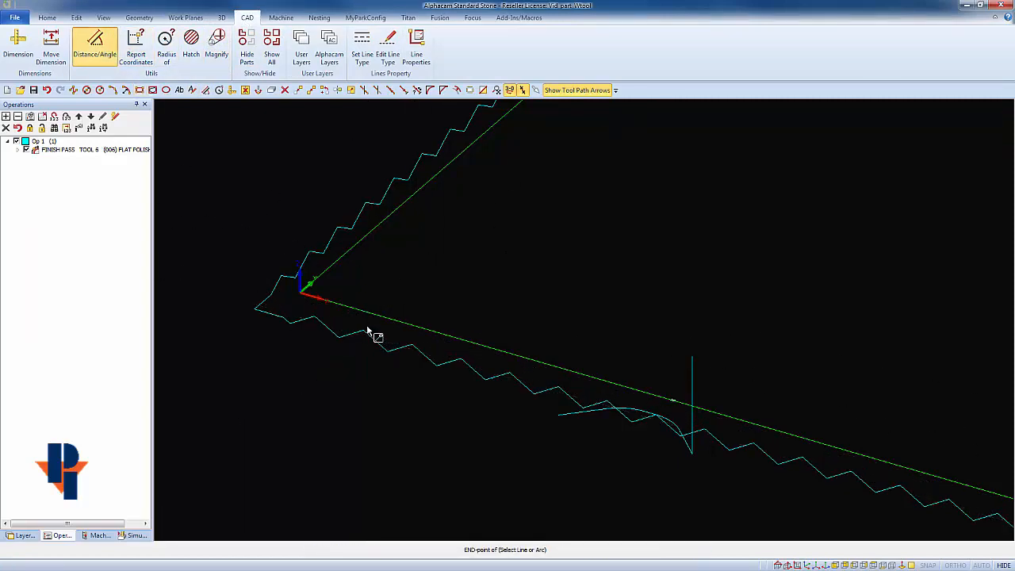
left_click(415, 346)
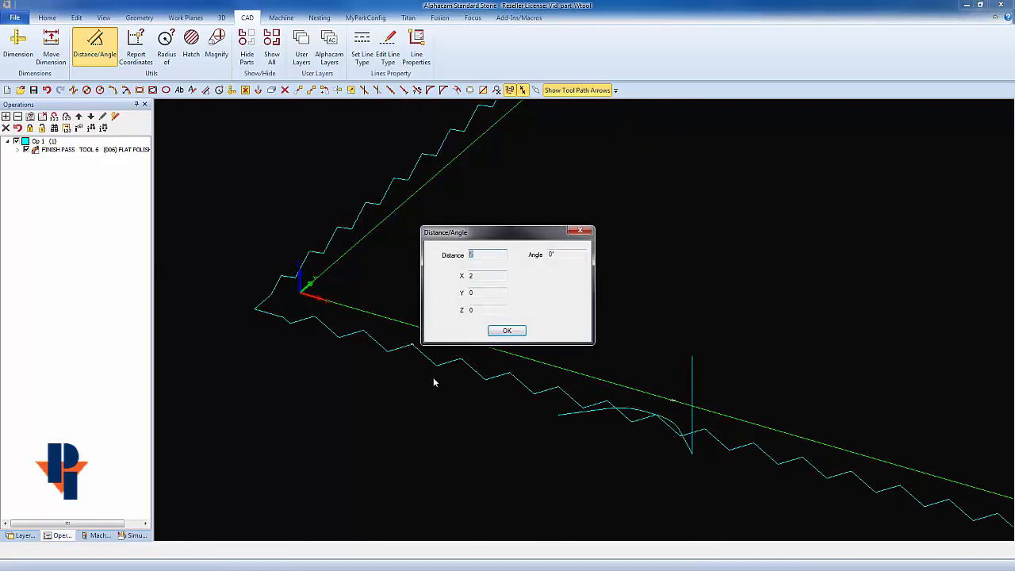
left_click(506, 332)
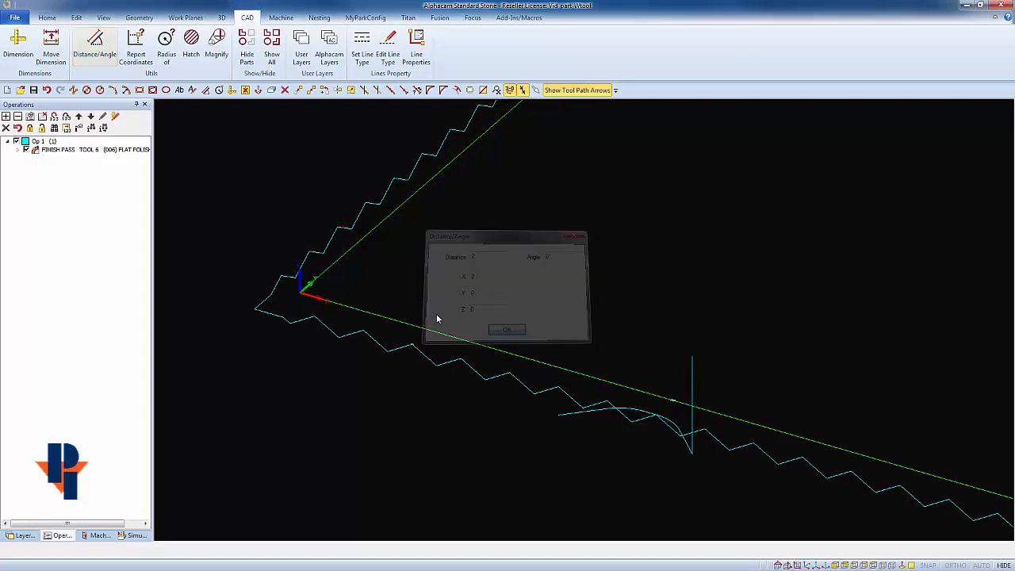
Step: Increase the approximate pitch of the finish pass oscillation
right_click(94, 150)
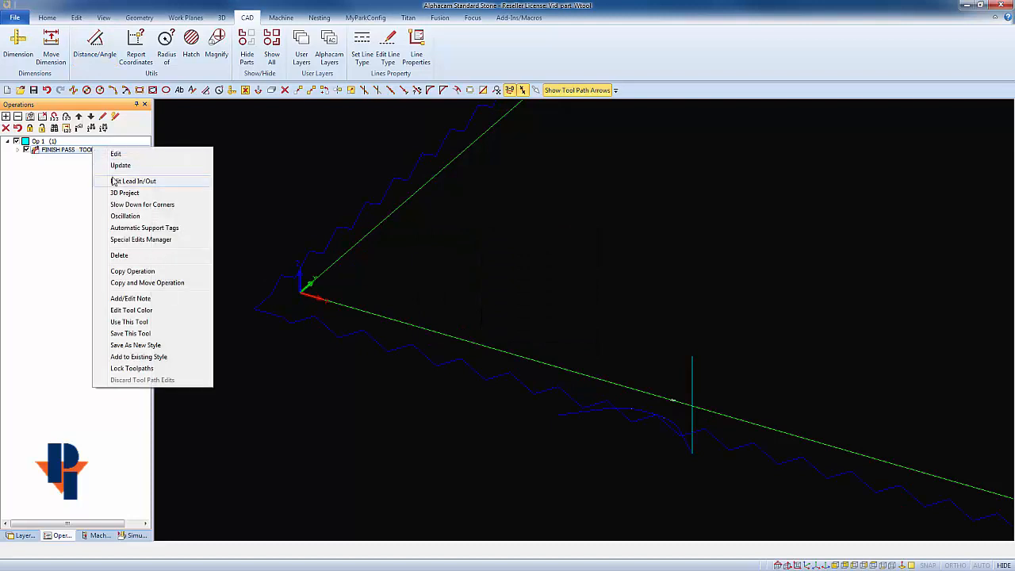
left_click(126, 217)
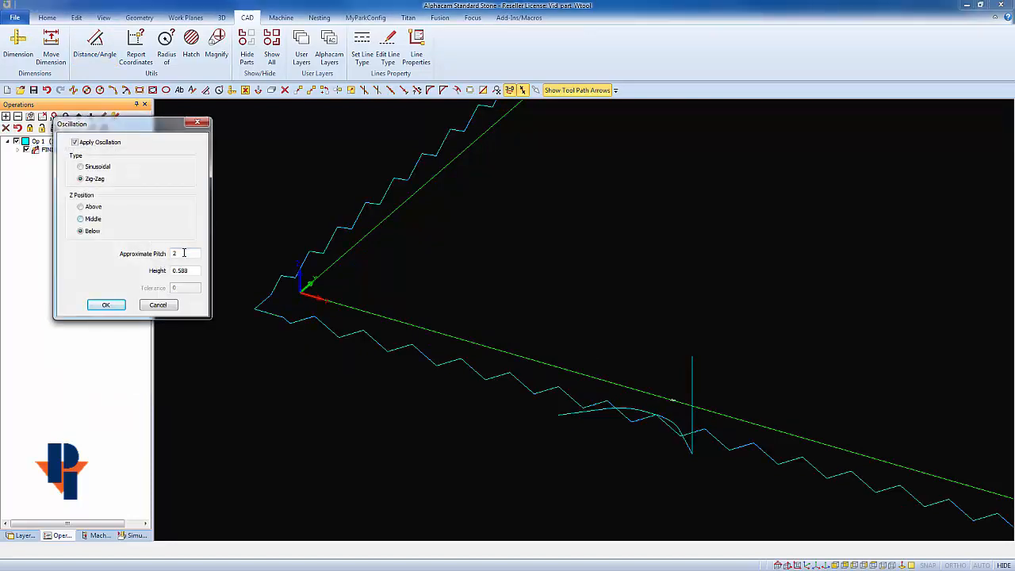
double_click(184, 252)
left_click(117, 305)
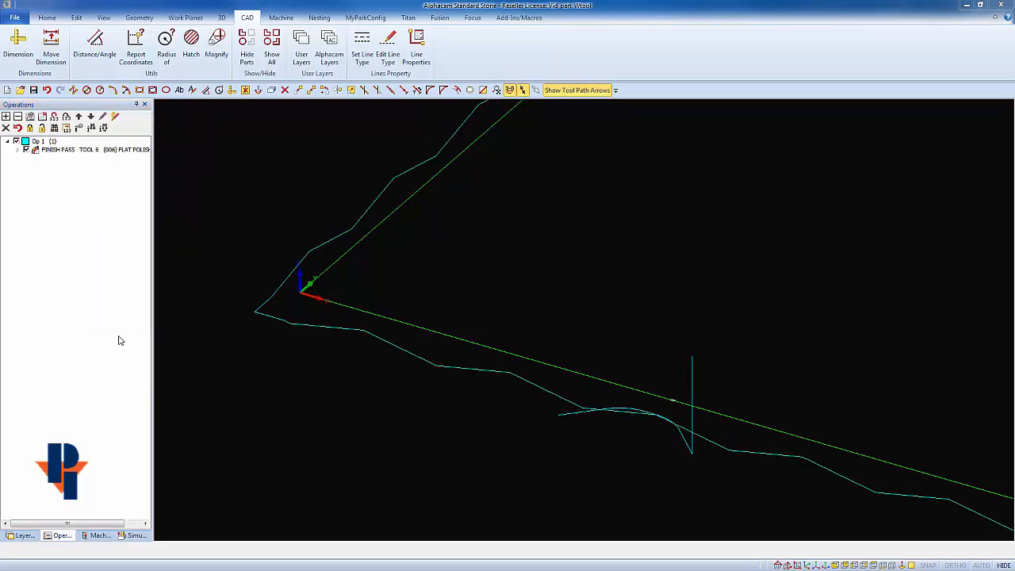
Step: Add the Flat Polish finish pass operation to the existing machining style T30 Eased
left_click(102, 153)
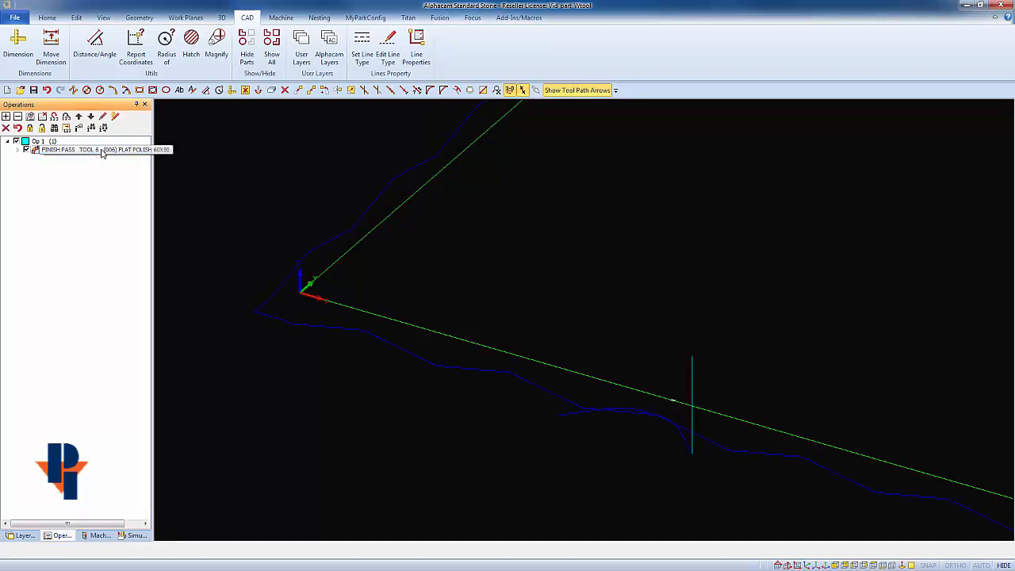
right_click(101, 153)
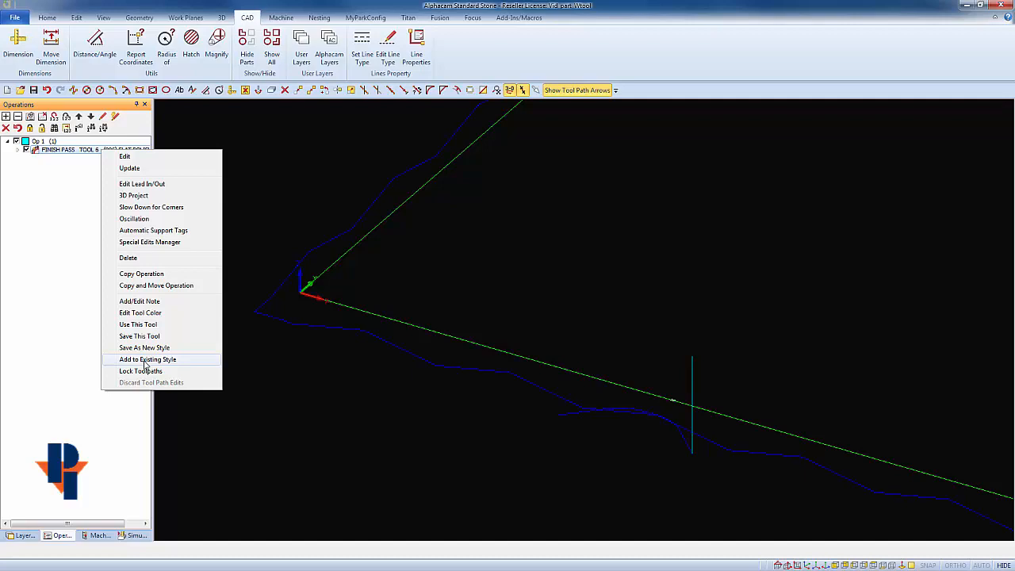
left_click(145, 361)
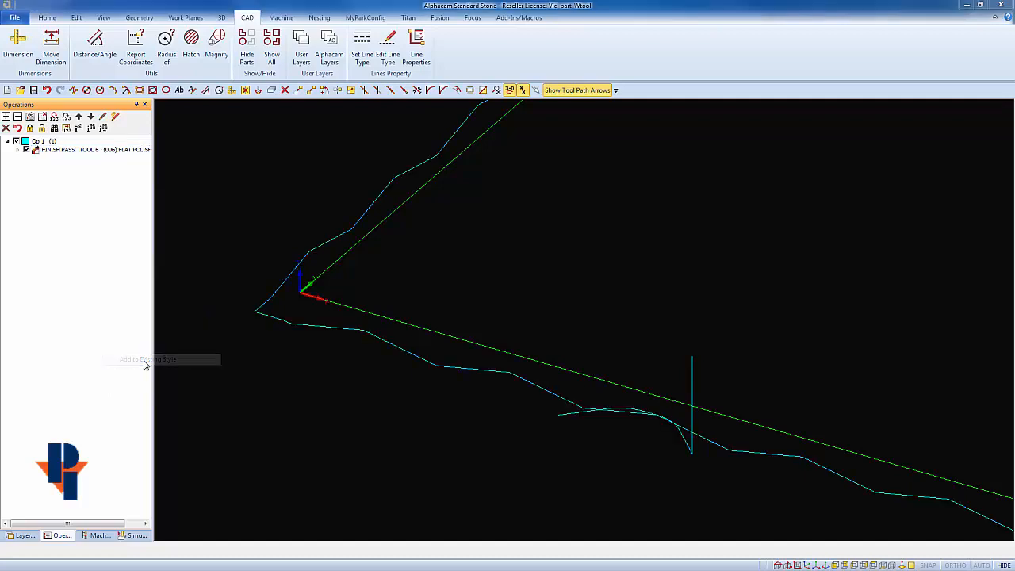
left_click(454, 257)
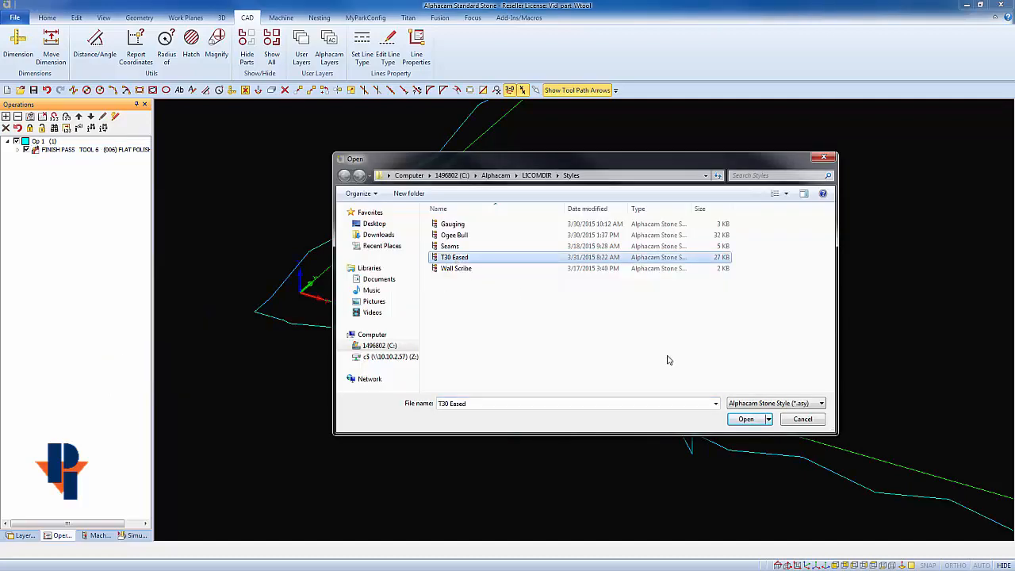
left_click(748, 420)
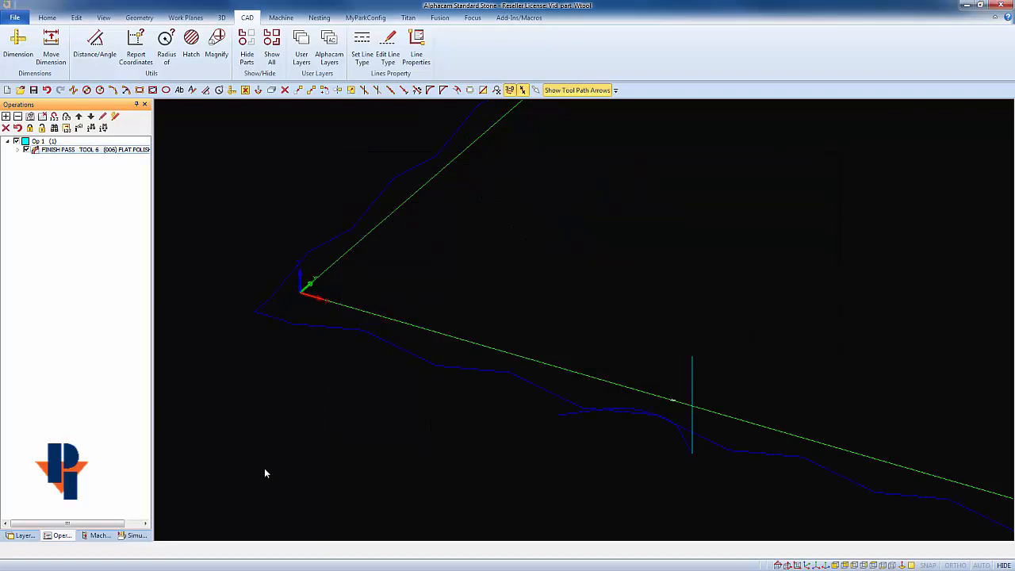
Step: In the T30 Eased machining style, move the Flat Polish finish pass up to directly above finish pass (011) T30 R6 POS5
left_click(98, 535)
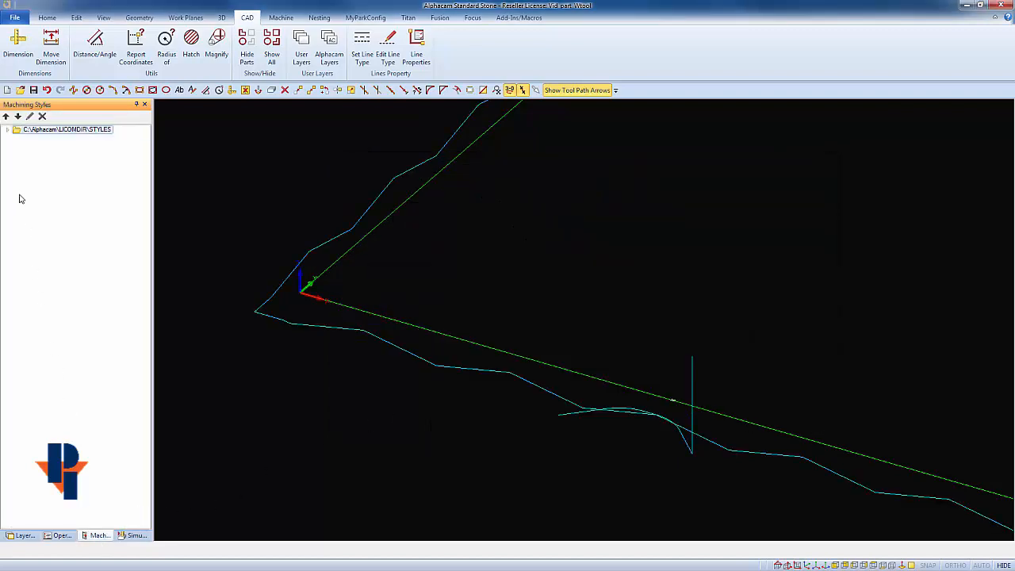
left_click(7, 130)
left_click(18, 163)
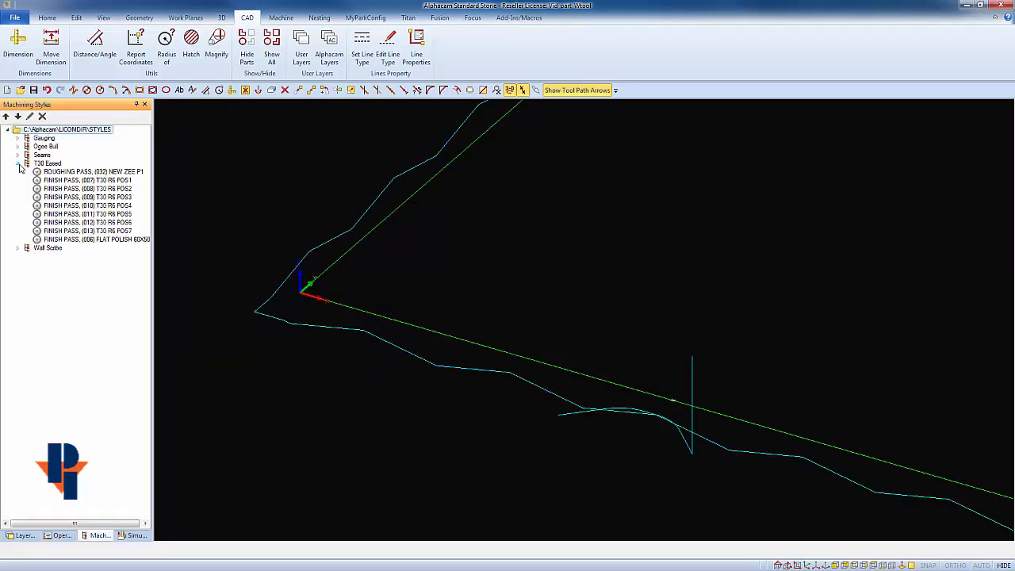
left_click(79, 240)
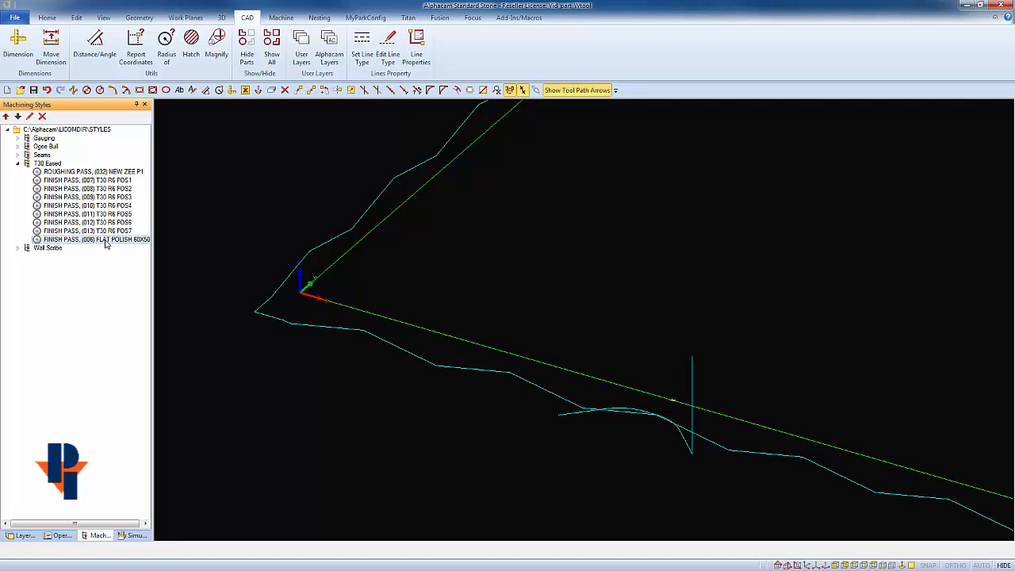
left_click(6, 117)
left_click(6, 116)
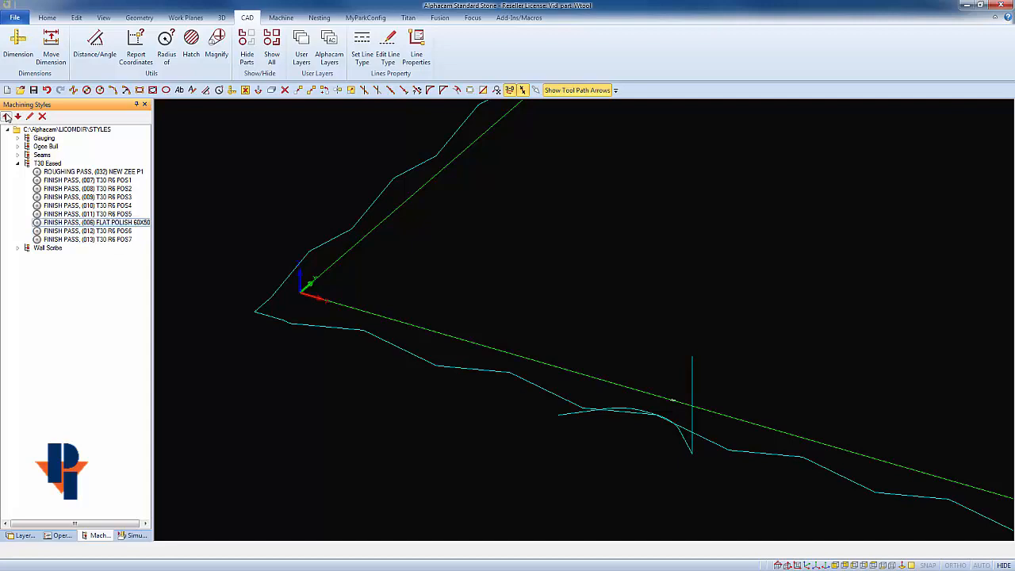
left_click(6, 116)
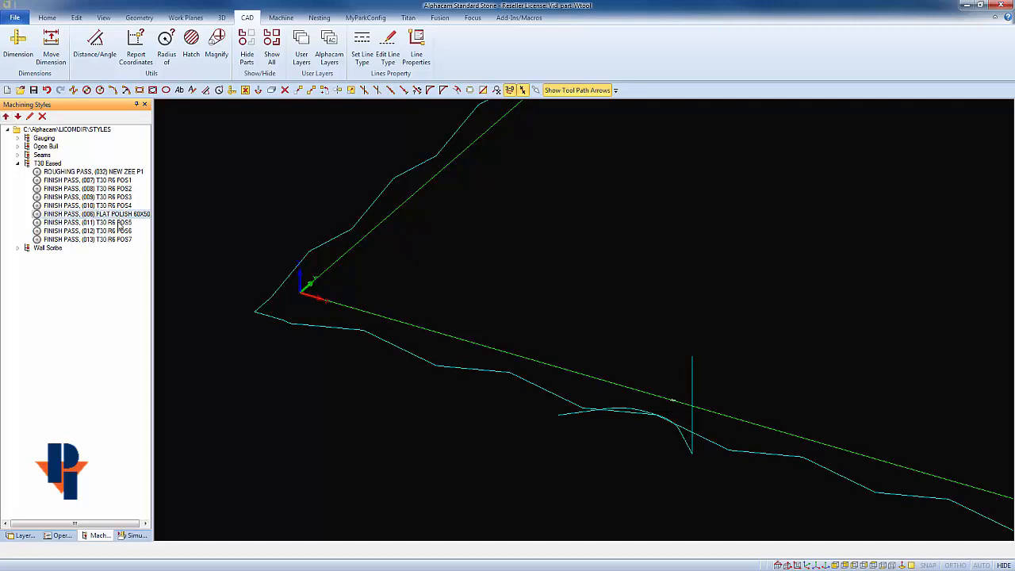
Step: Delete finish pass (011) T30 R6 POS5 from the T30 Eased style
left_click(119, 223)
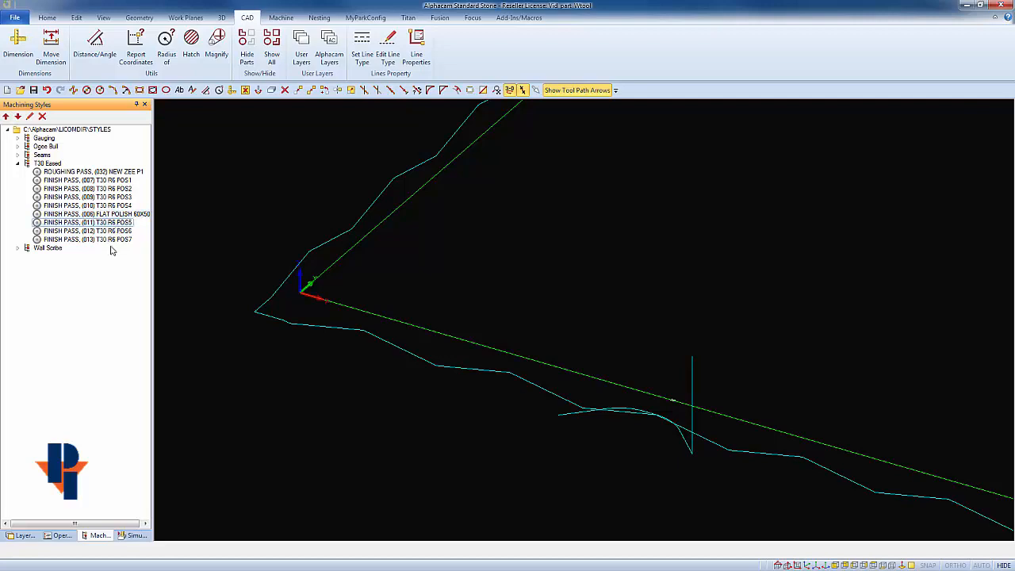
left_click(43, 116)
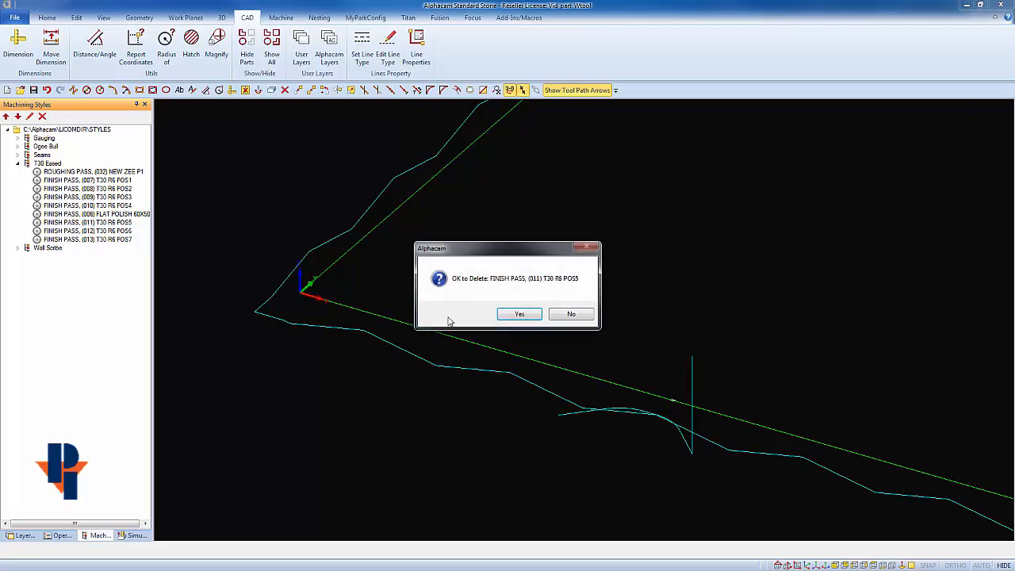
left_click(520, 314)
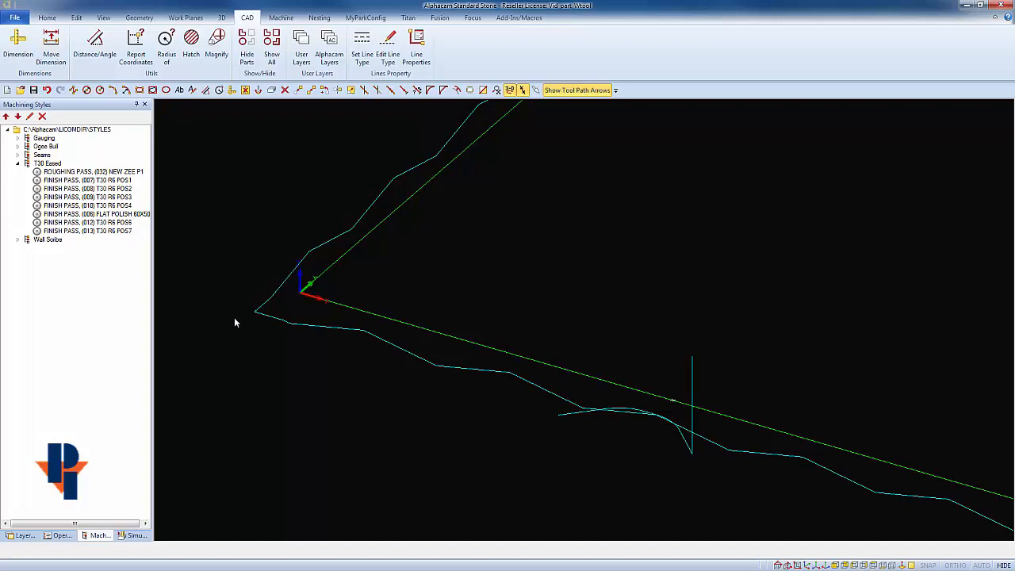
Step: Delete the oscillating finish pass toolpath around the rectangular part, leaving only its geometry
scroll(236, 323, "down", 3)
middle_click_drag(234, 331, 262, 372)
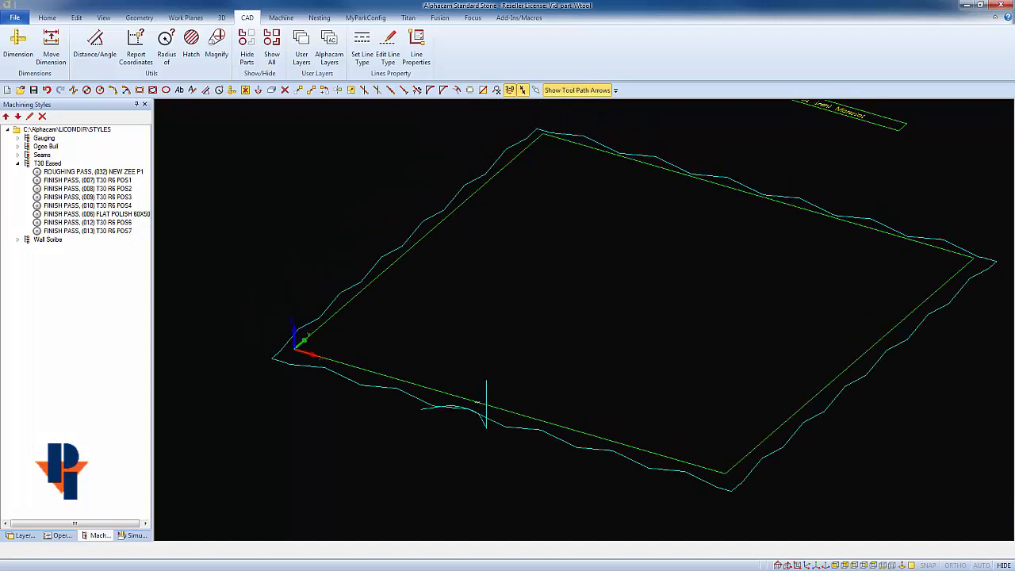
key("Delete")
left_click(328, 366)
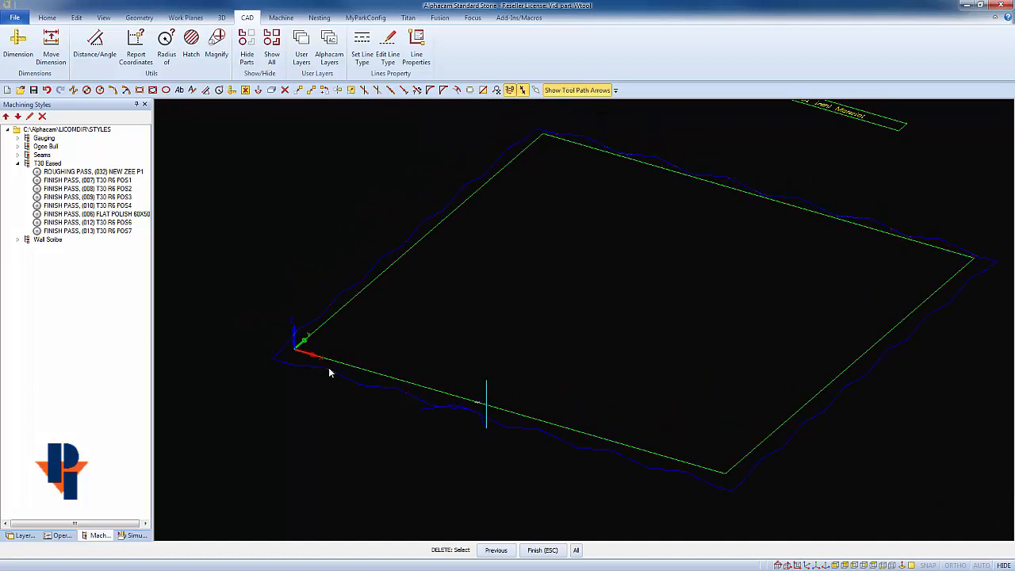
key("Escape")
left_click(479, 316)
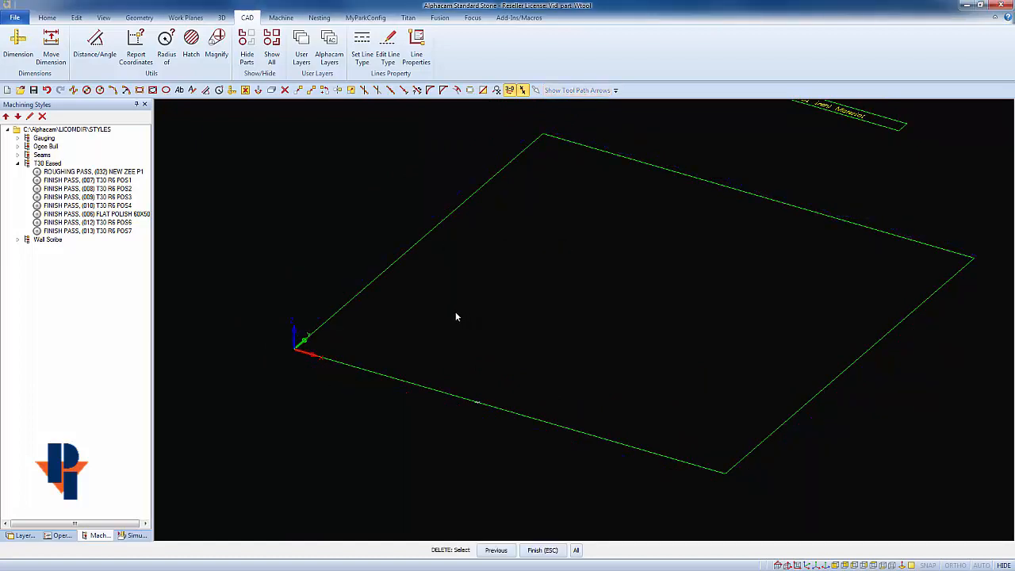
Step: Apply the T30 Eased style to the rectangular part geometry and inspect the resulting toolpaths near the origin corner
left_click(50, 163)
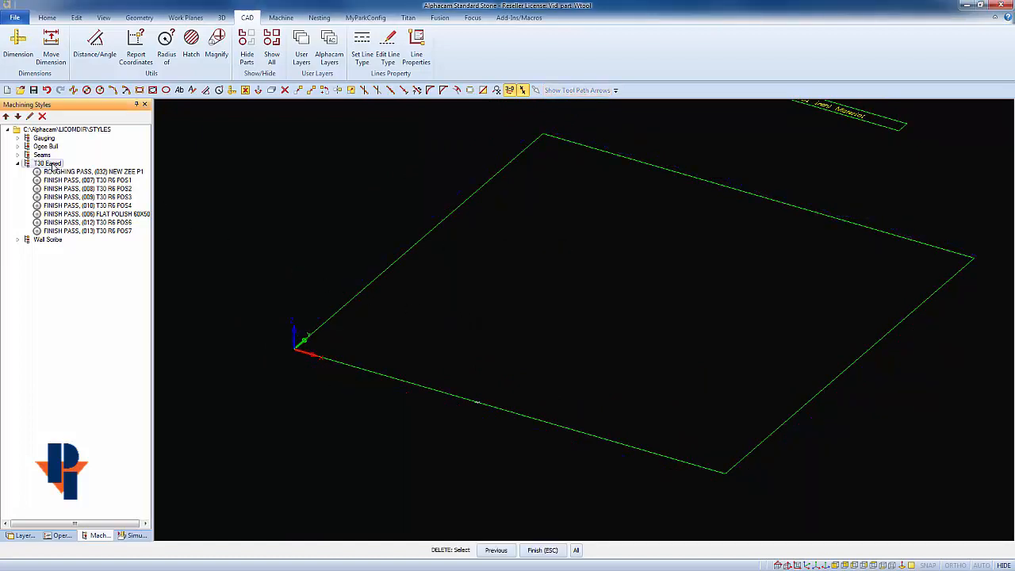
right_click(54, 164)
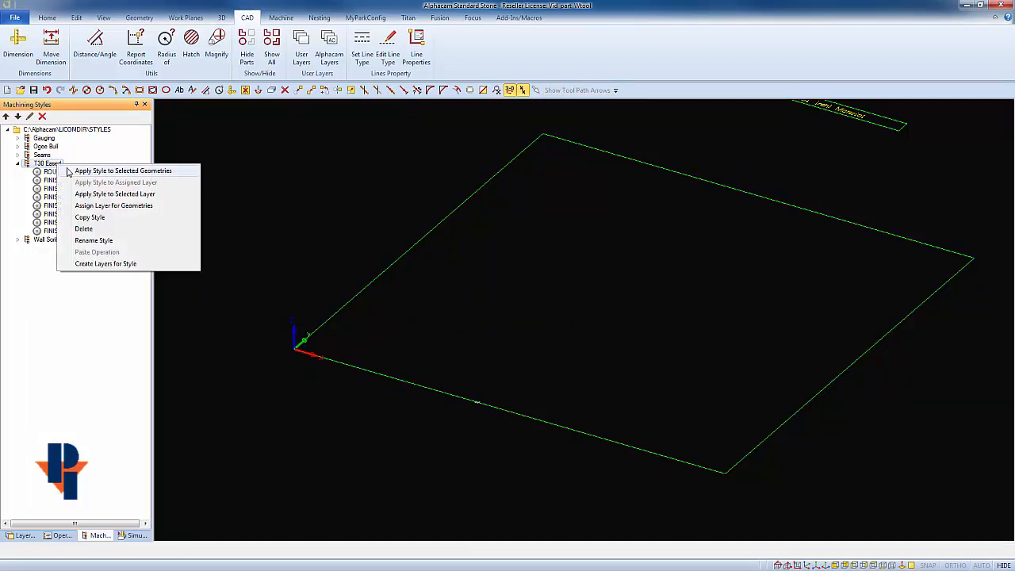
left_click(79, 170)
left_click(385, 374)
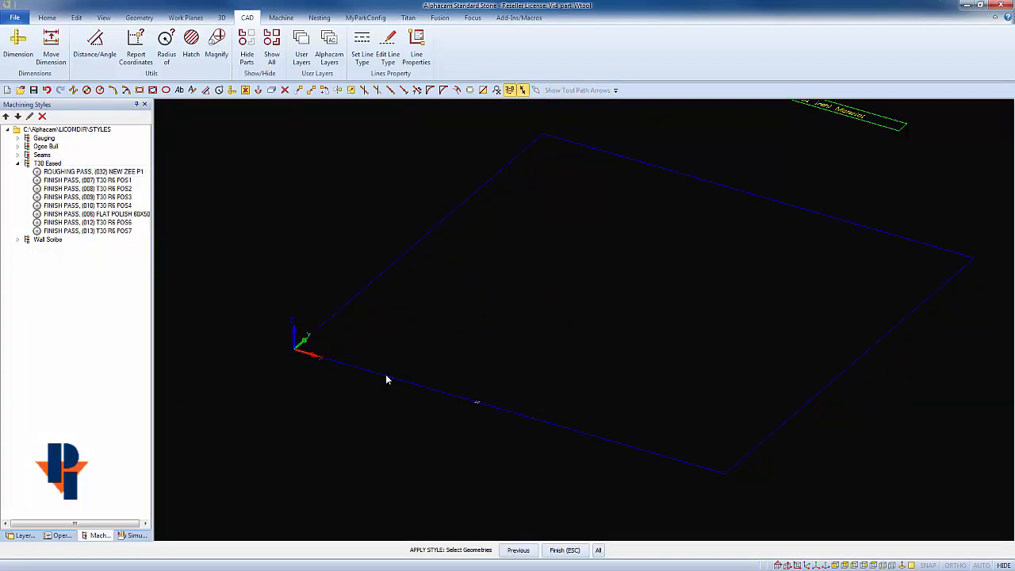
key("Escape")
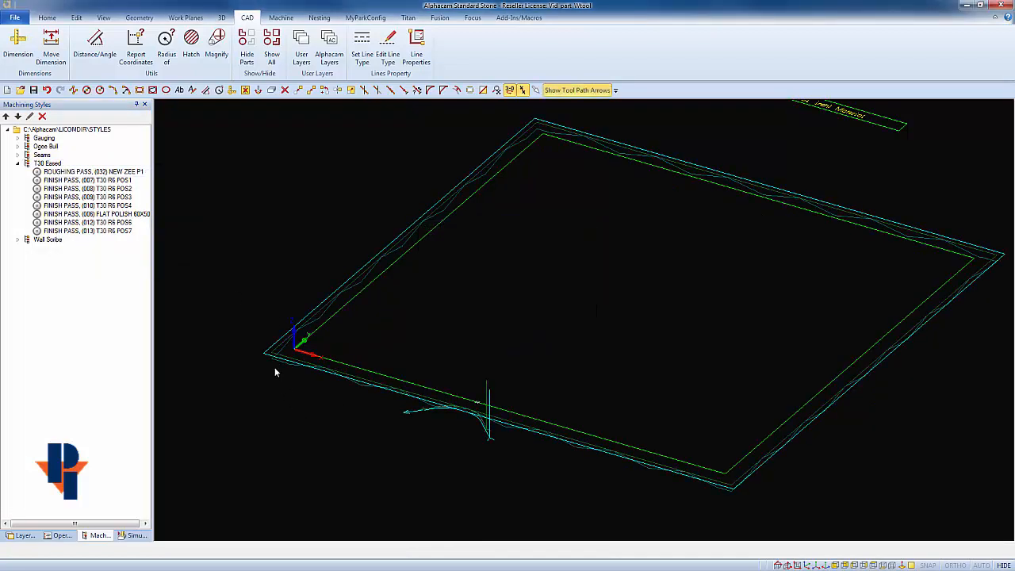
scroll(275, 367, "up", 4)
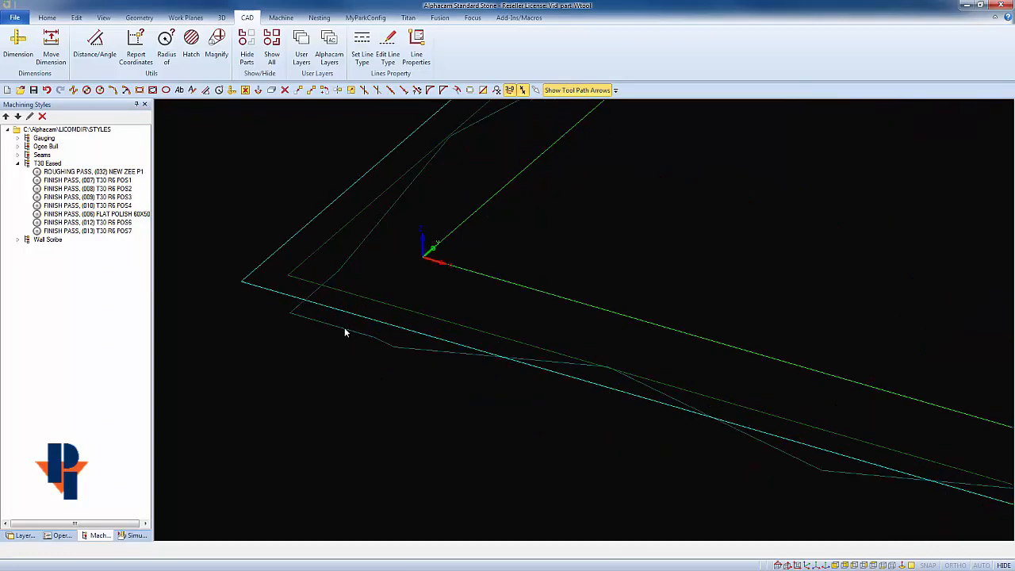
scroll(343, 328, "down", 2)
middle_click_drag(384, 292, 337, 330)
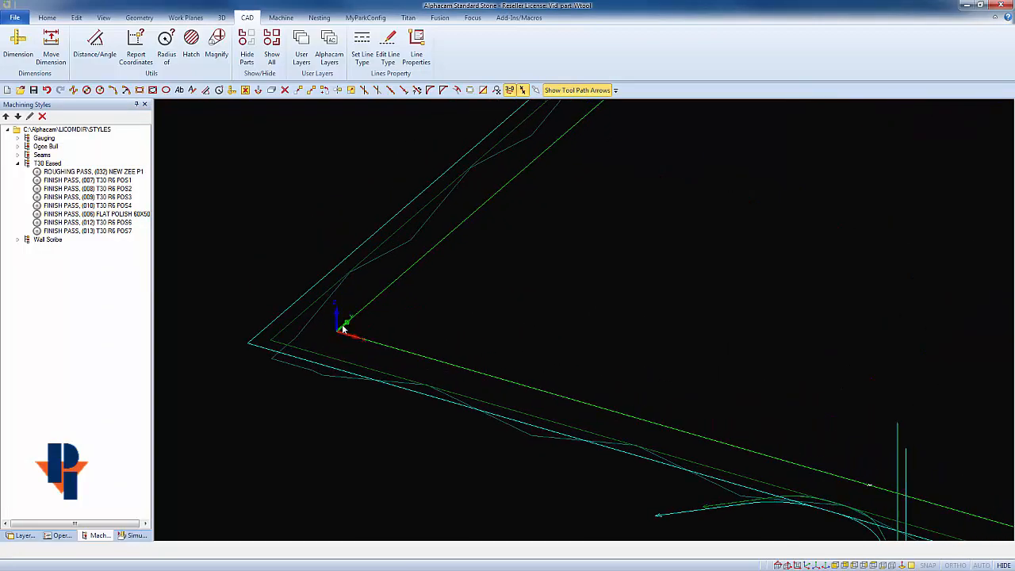